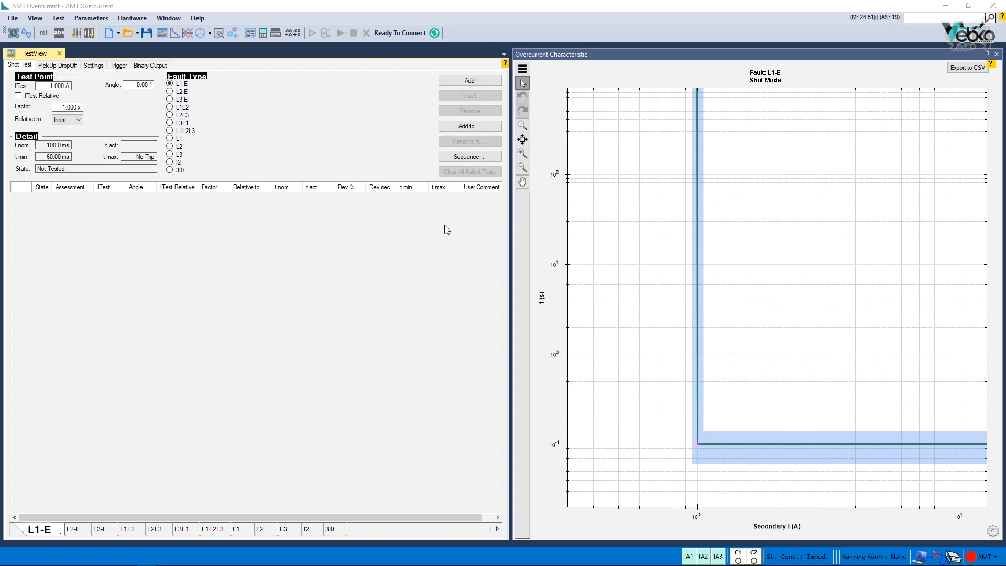
Step: Set the device's nominal primary current to 500 A in the general test object's device settings
left_click(263, 35)
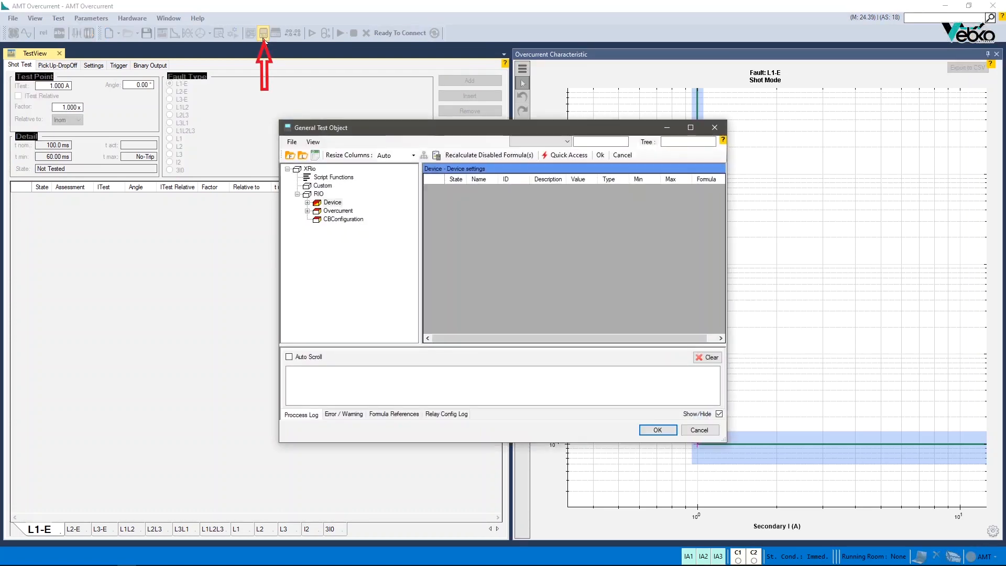
double_click(327, 203)
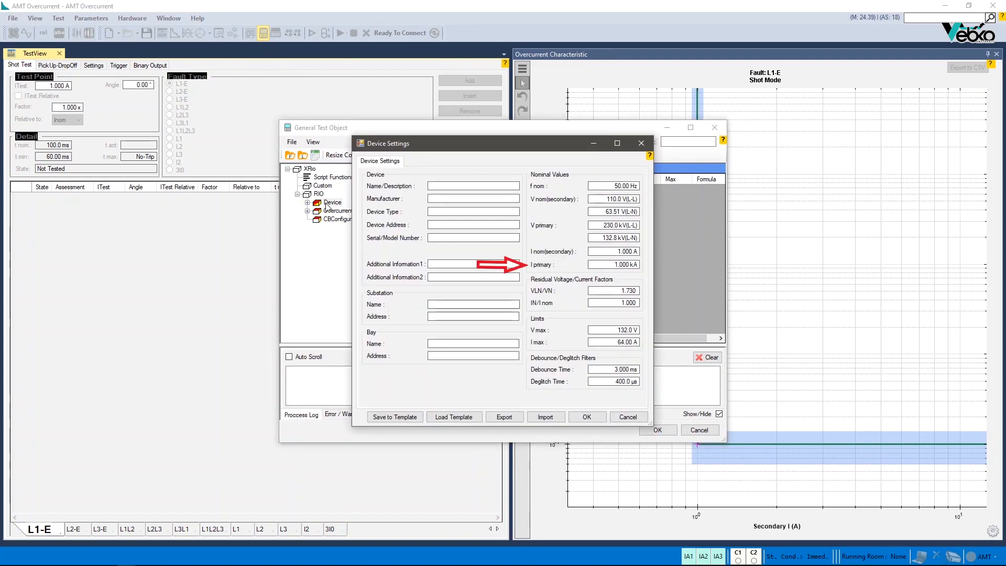
double_click(607, 266)
type("500")
key("Return")
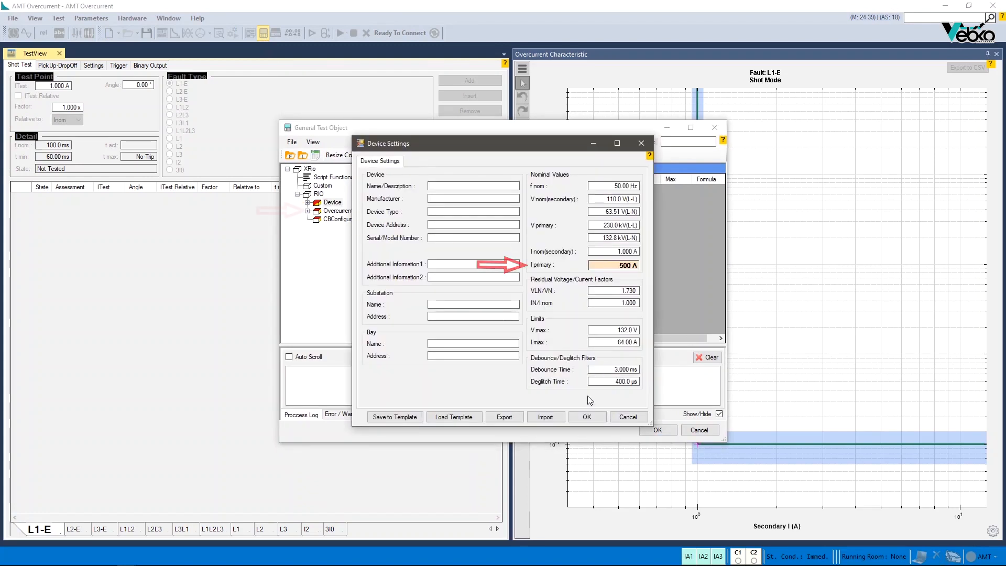
left_click(587, 417)
Step: Set the absolute current tolerance to 40 mA in the overcurrent protection's relay parameters
left_click(341, 212)
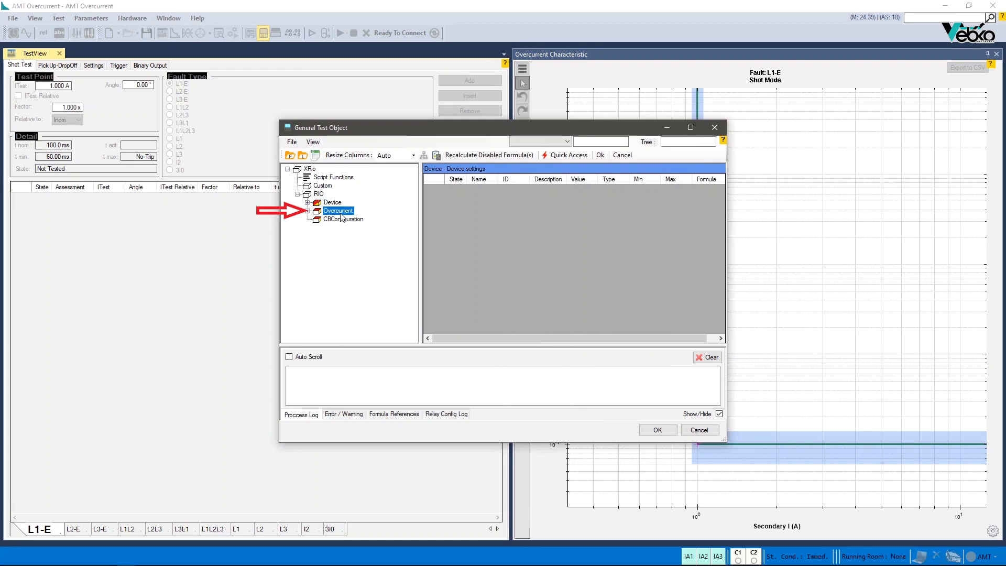
double_click(341, 212)
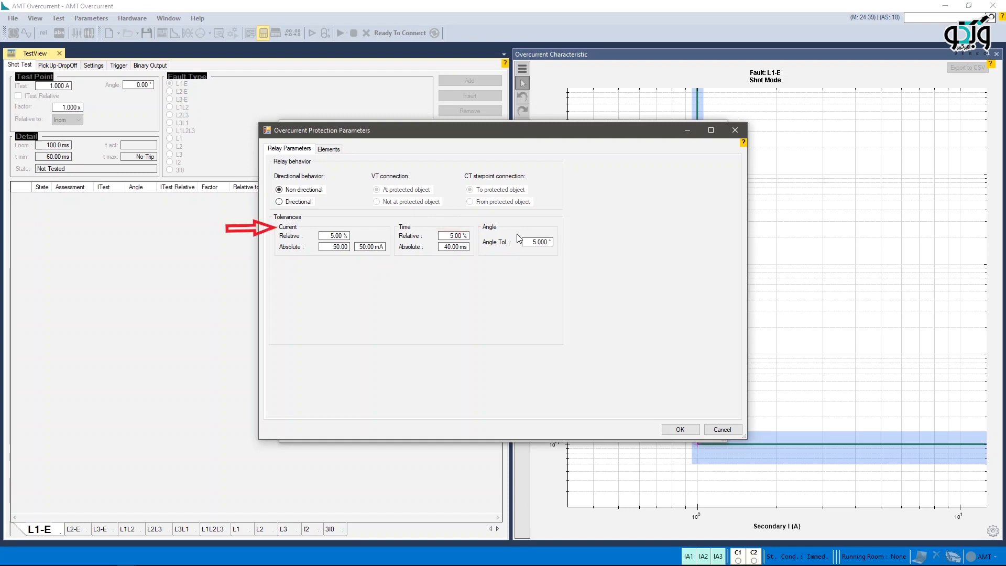
double_click(324, 236)
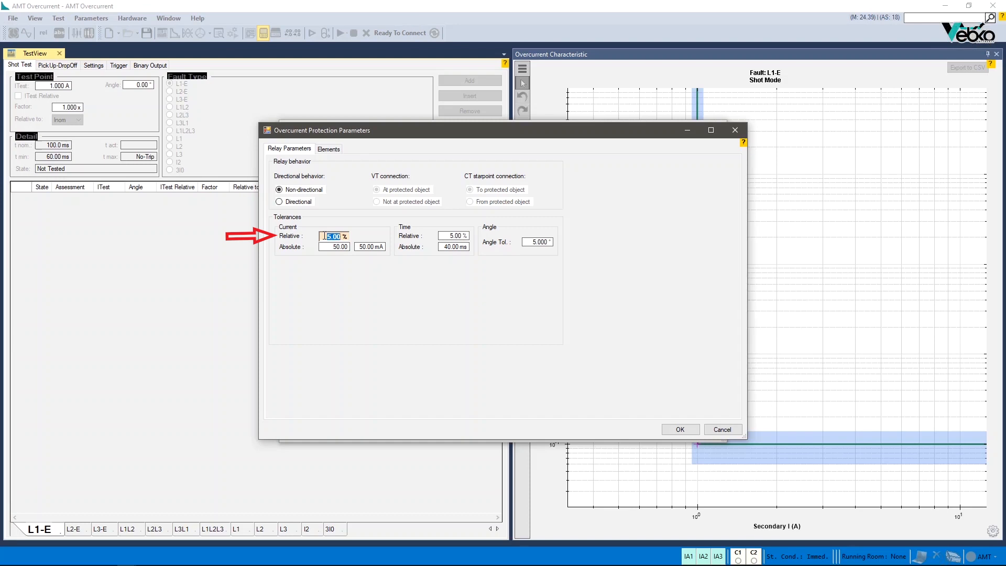
left_click(326, 245)
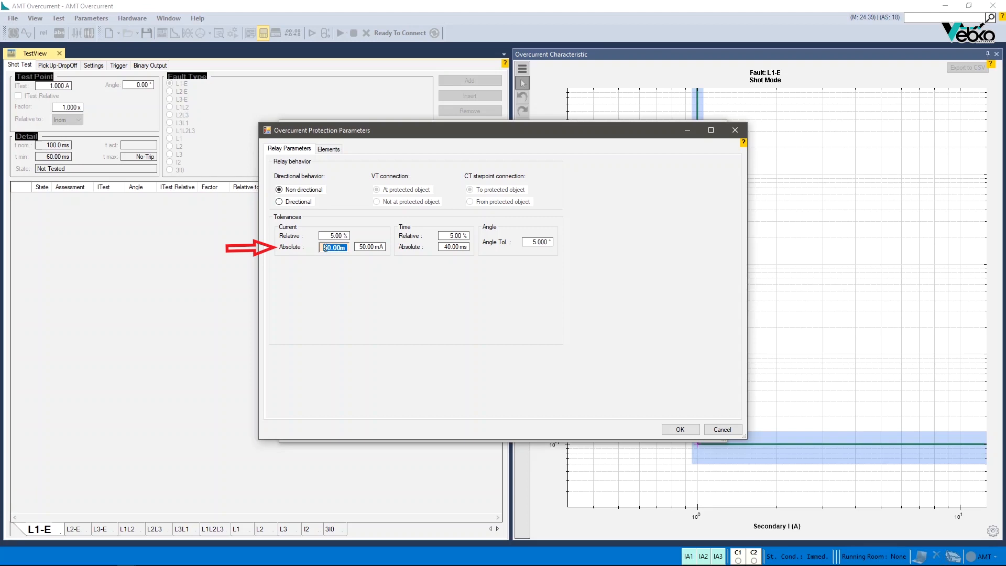
type("50.00")
left_click(360, 247)
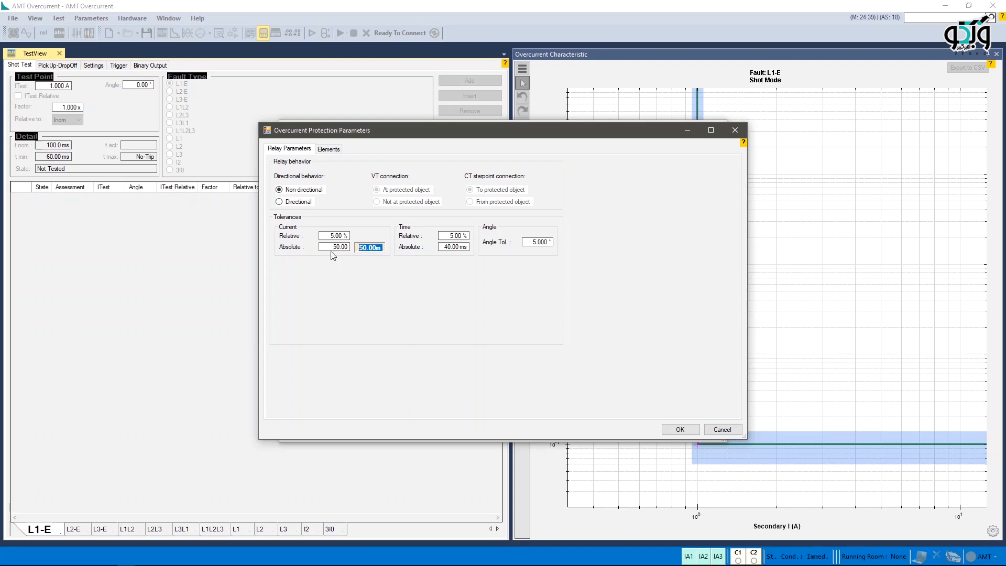
type("40")
key("Return")
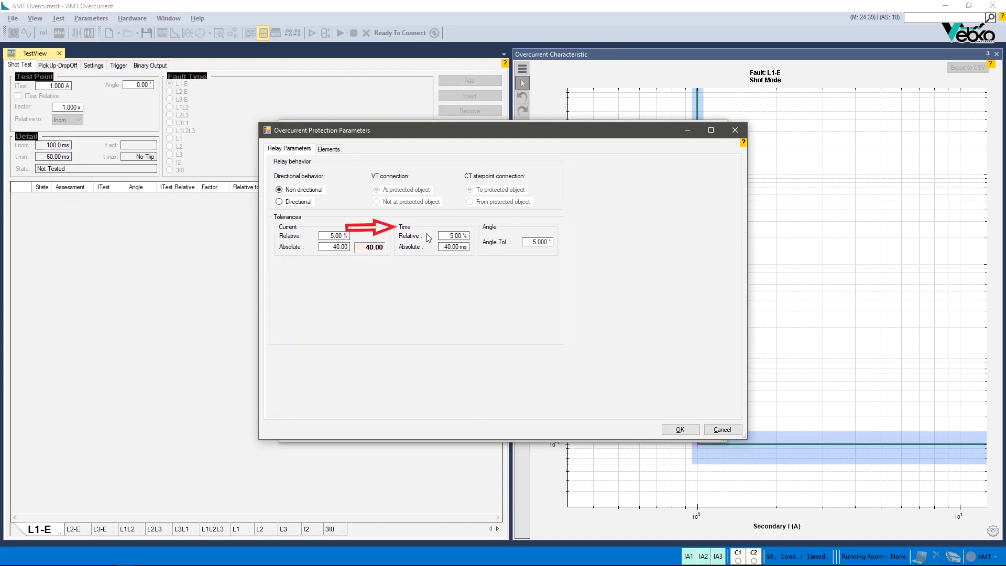
left_click(445, 236)
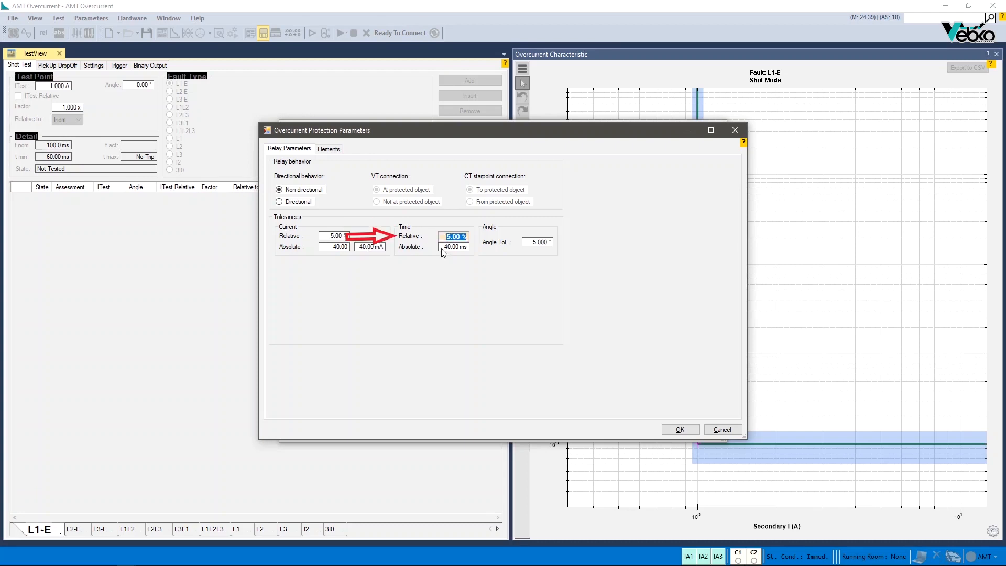
left_click(441, 250)
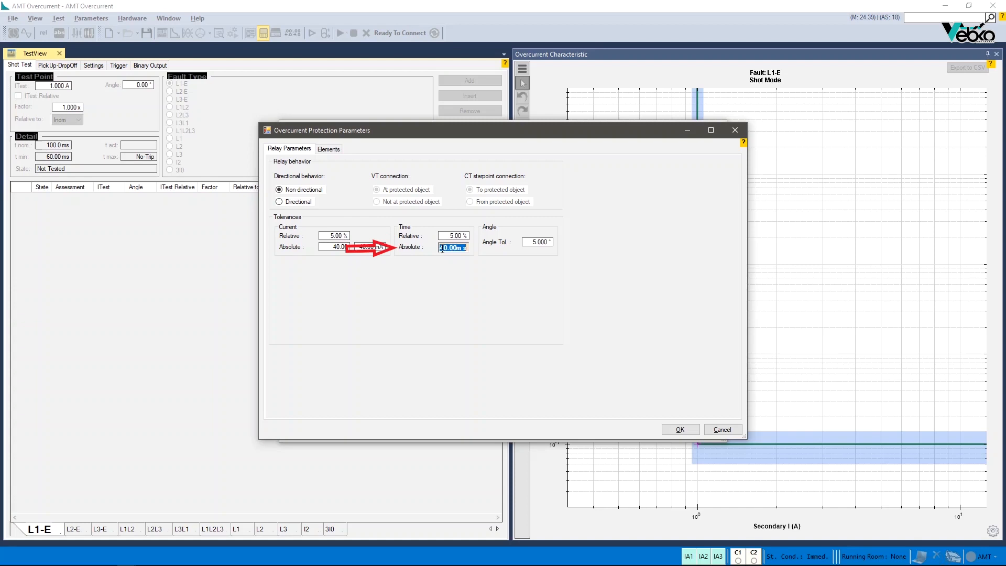
left_click(526, 243)
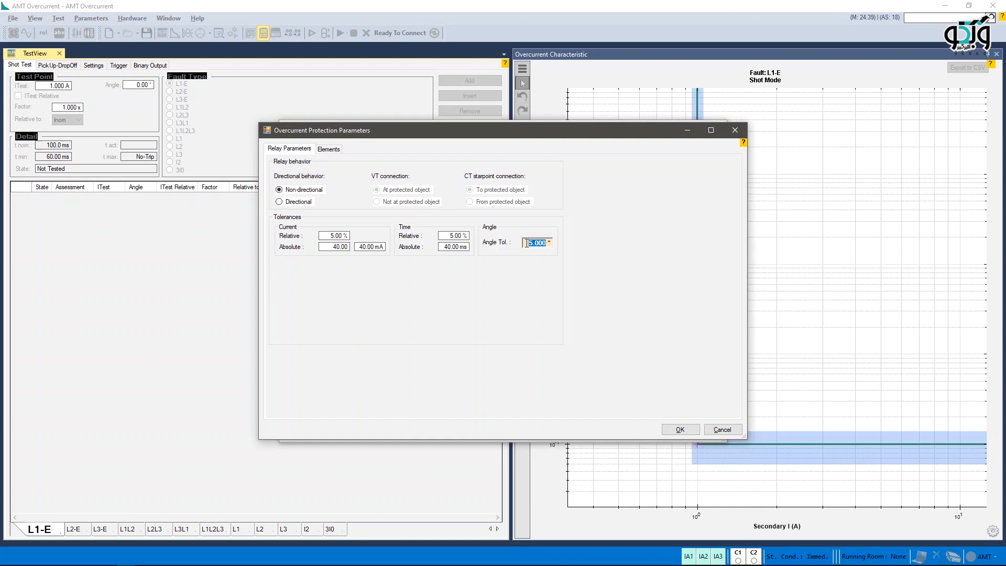
Step: Rename the phase overcurrent element as stage1
left_click(329, 149)
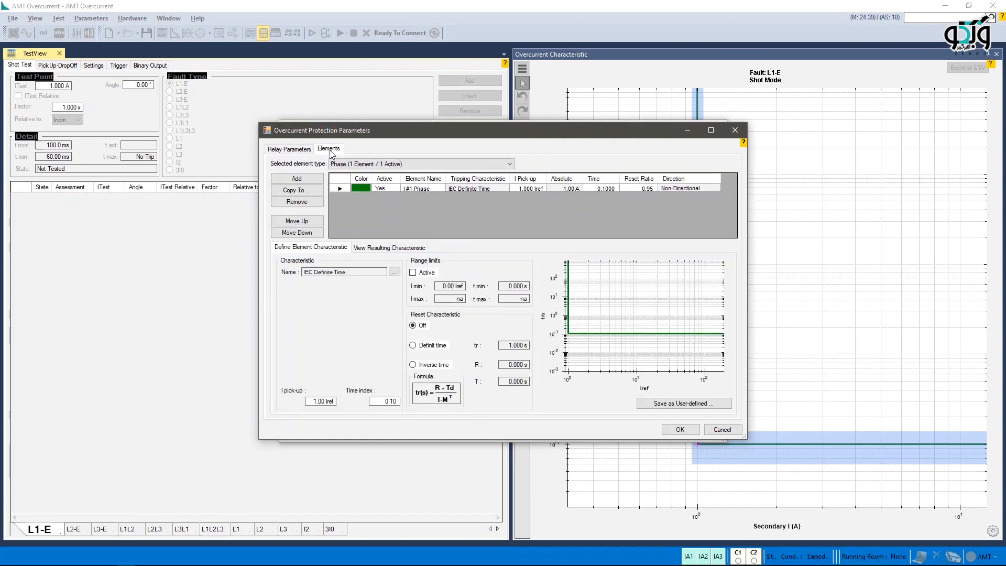
double_click(428, 188)
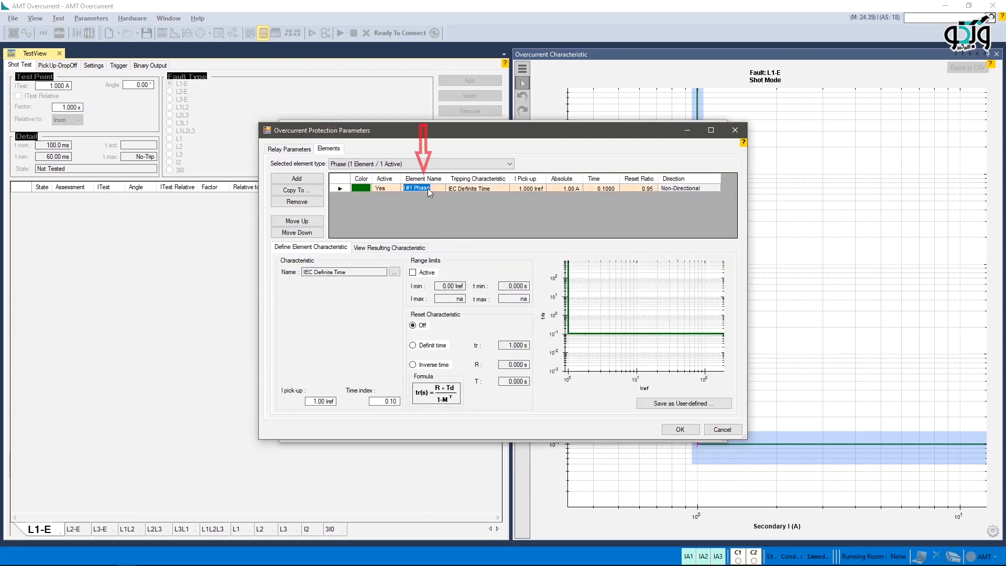
type("stage1")
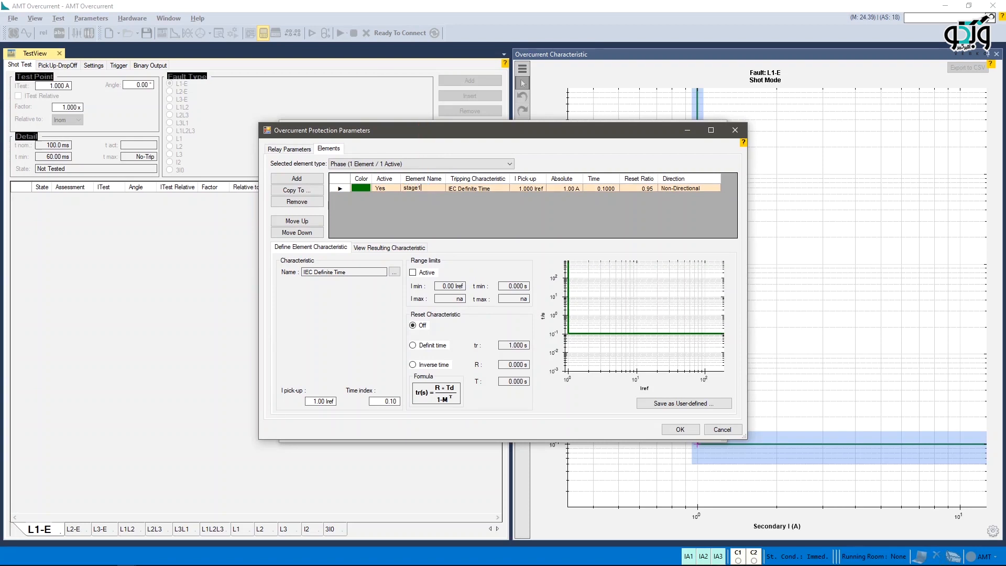
key("Return")
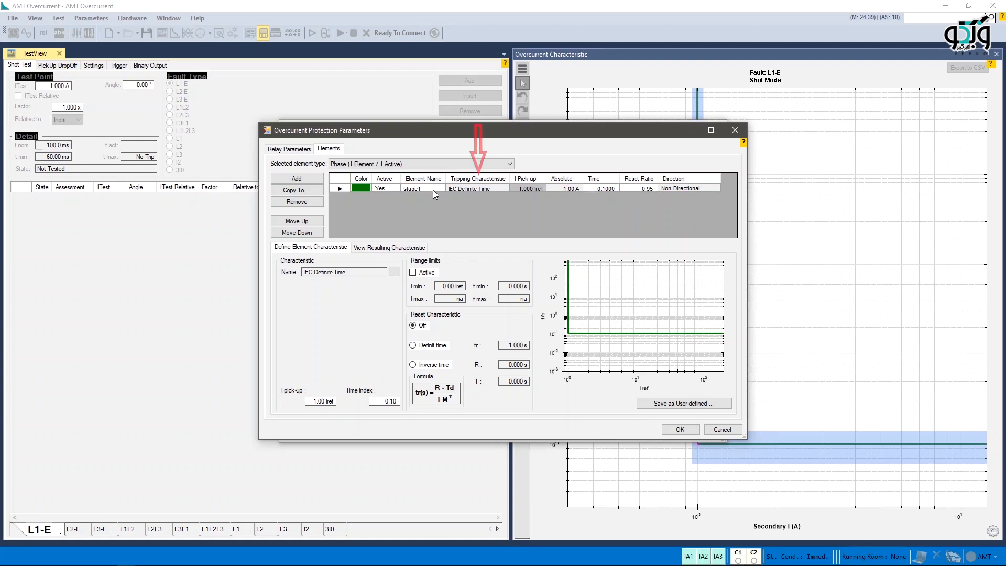
Step: Examine the tripping characteristics available for stage1, including the IEC inverse curves and the Predefined folders
left_click(494, 189)
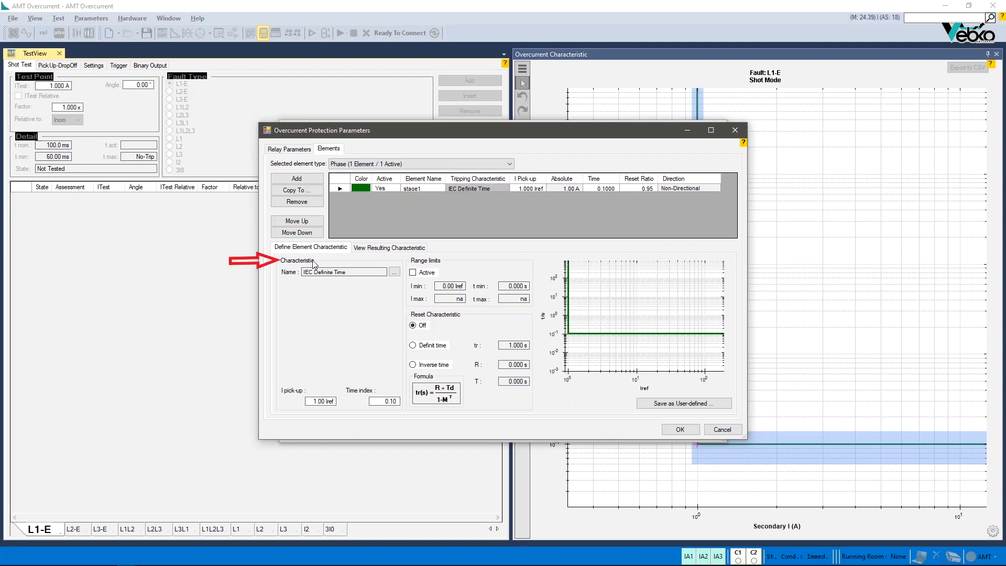
left_click(393, 272)
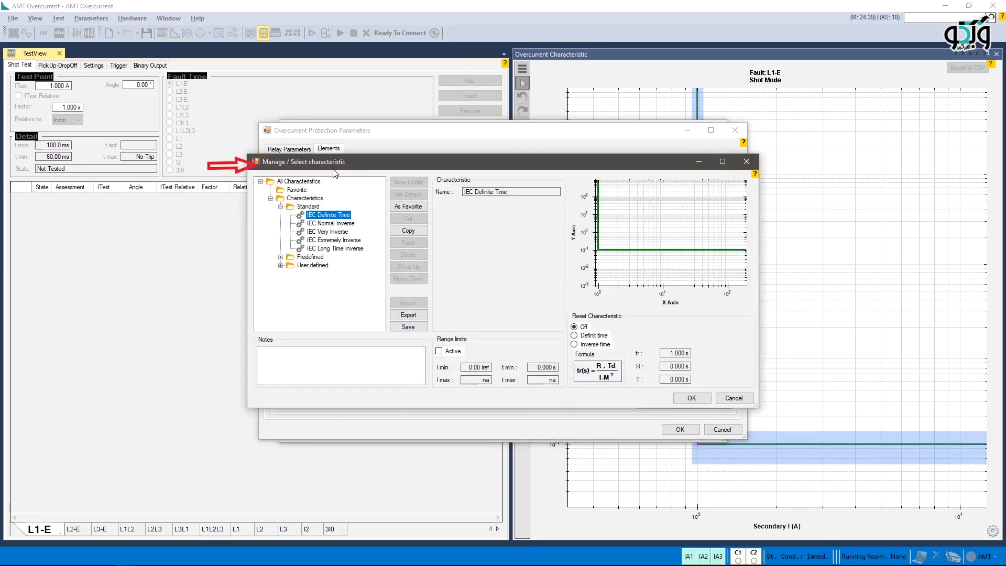
left_click(329, 223)
left_click(330, 232)
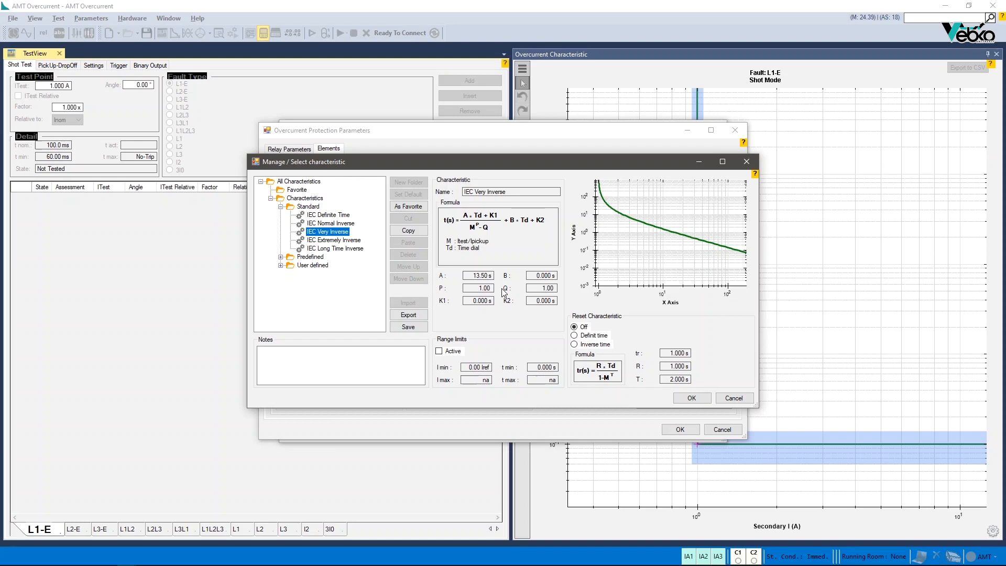
left_click(280, 257)
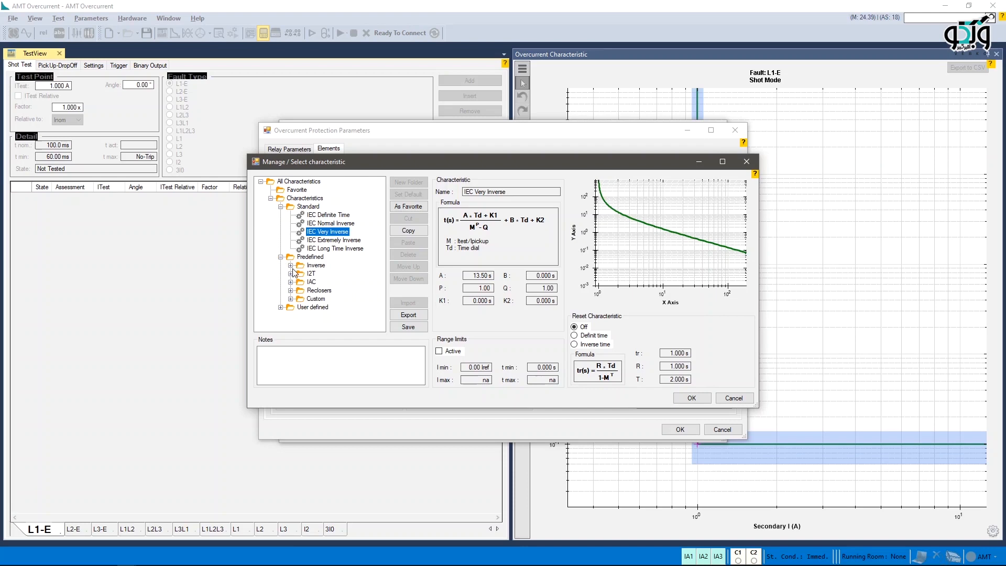
left_click(292, 271)
left_click(289, 181)
left_click(291, 274)
left_click(290, 274)
left_click(291, 282)
left_click(291, 257)
left_click(291, 290)
left_click(291, 182)
left_click(291, 299)
Step: Select the predefined Custom Formula characteristic, check its B constant and formula, and save it
left_click(356, 324)
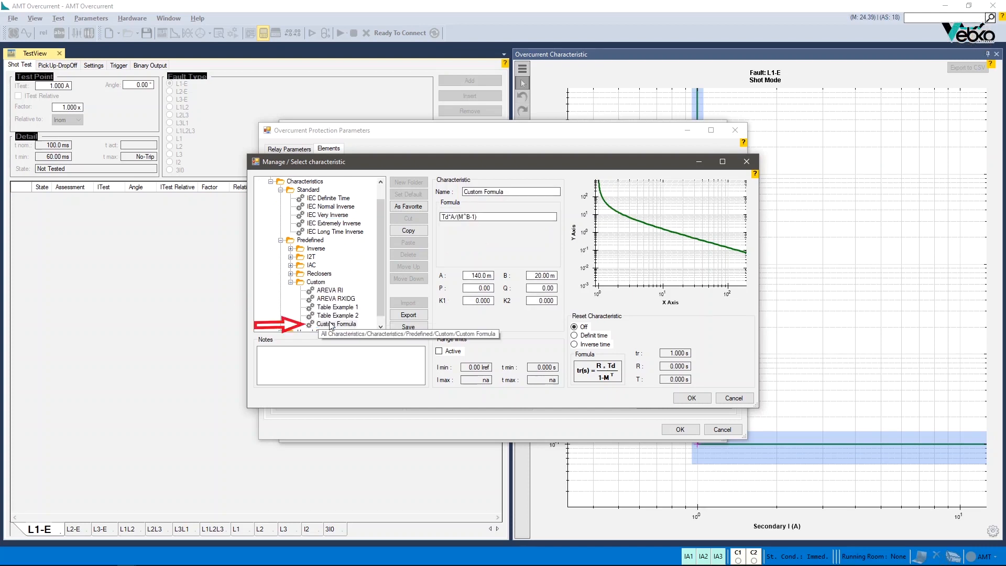
left_click(538, 277)
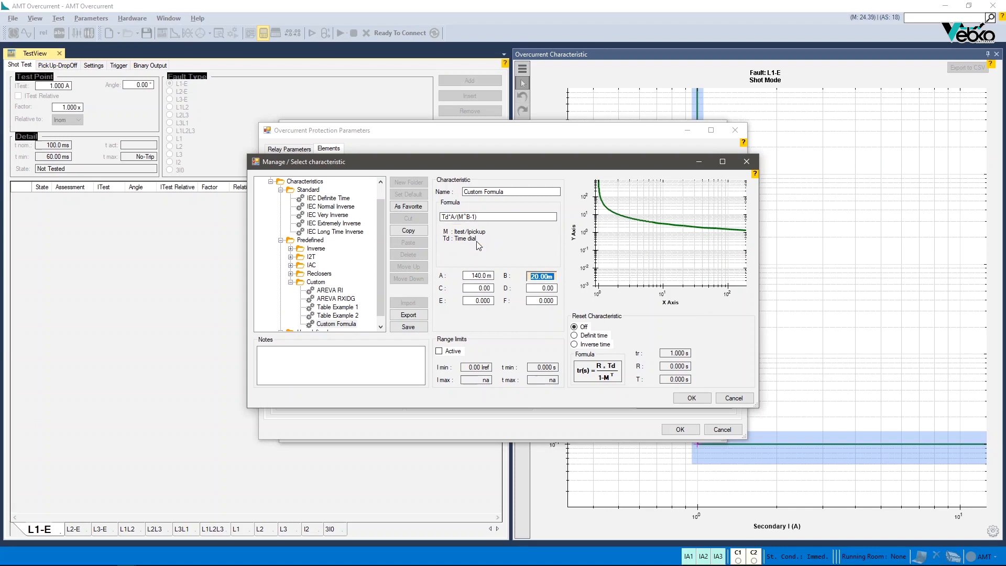
left_click(488, 216)
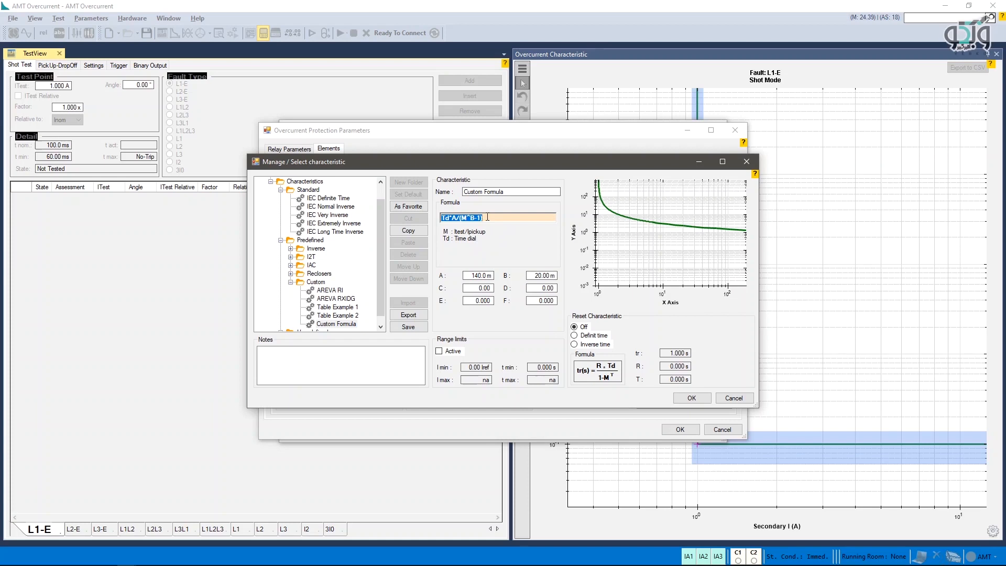
left_click(419, 328)
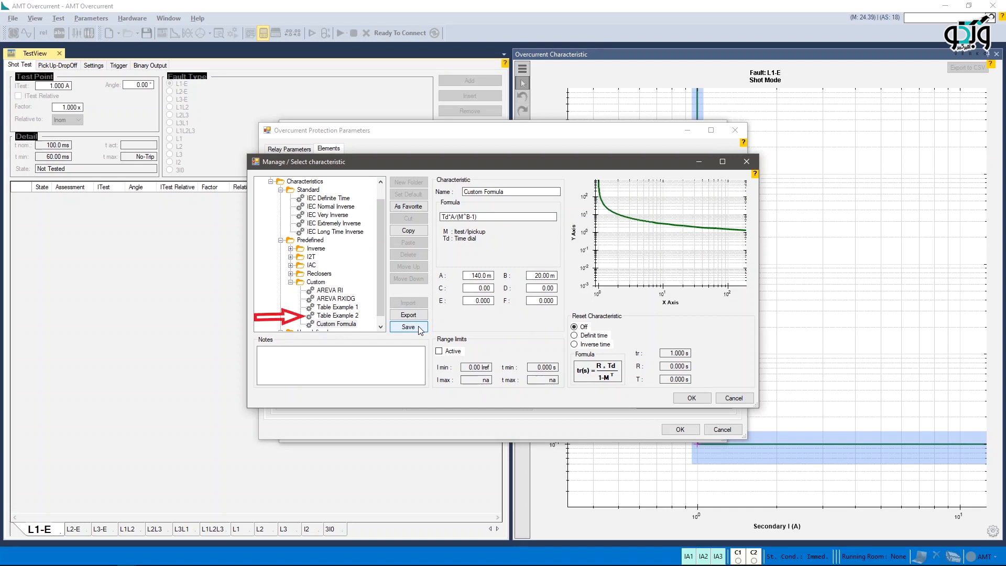
Step: Examine the current-time points and curve of the Table Example 2 characteristic in the Grabber
left_click(353, 317)
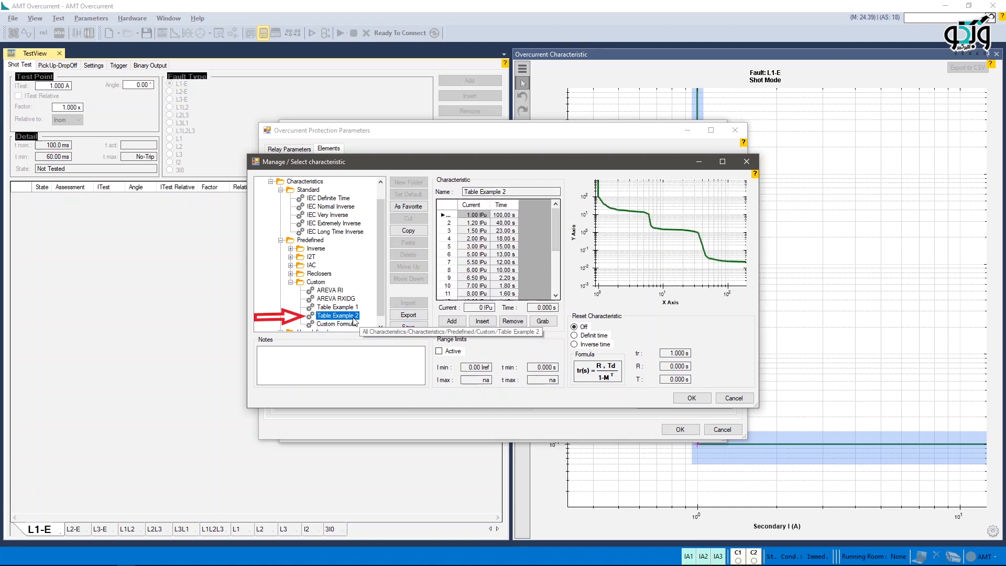
left_click(542, 321)
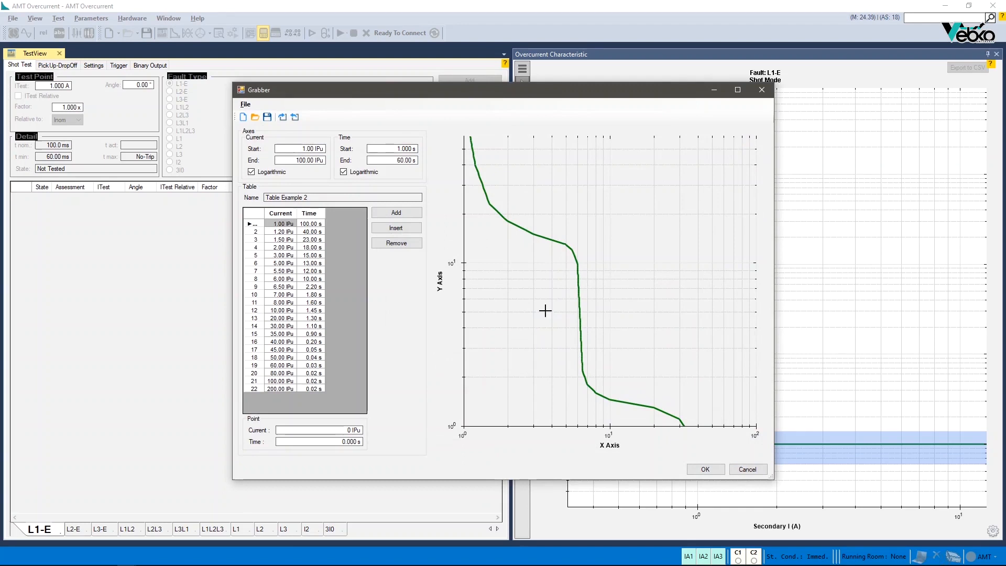
left_click(761, 90)
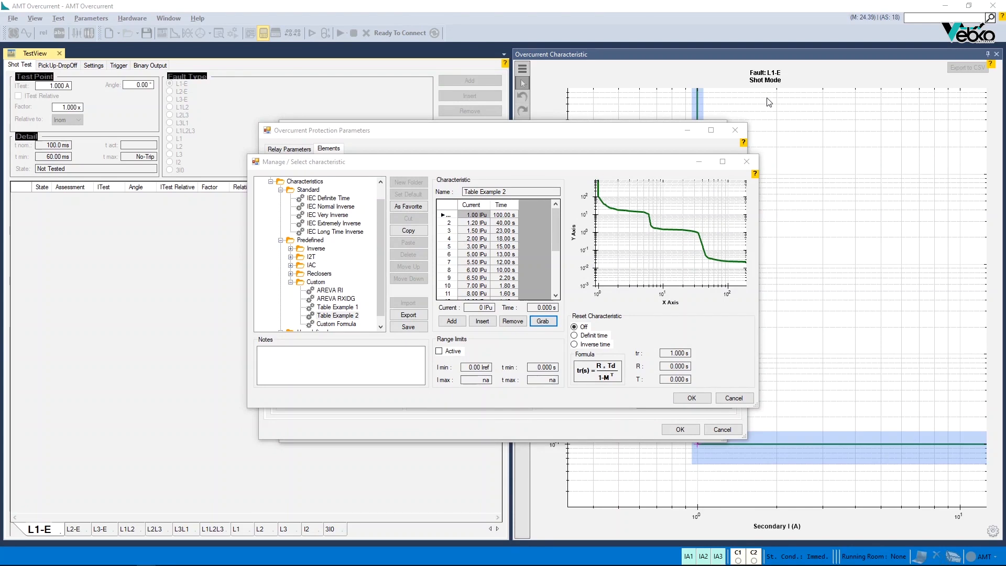
Step: Copy the Basler I2T-46N characteristic from the predefined I2T folder into the User defined folder
left_click(290, 257)
left_click(339, 264)
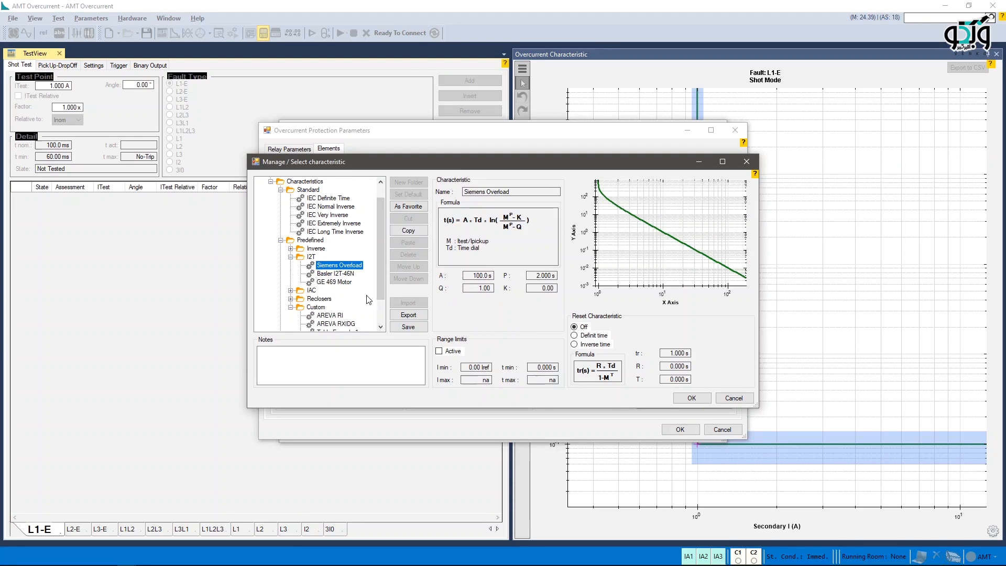
left_click_drag(378, 288, 376, 323)
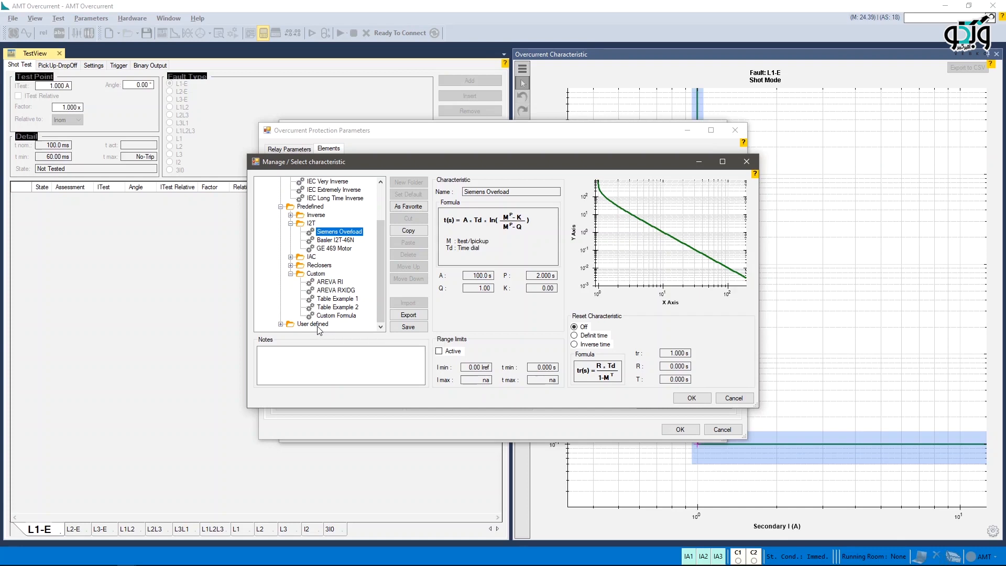
left_click(324, 240)
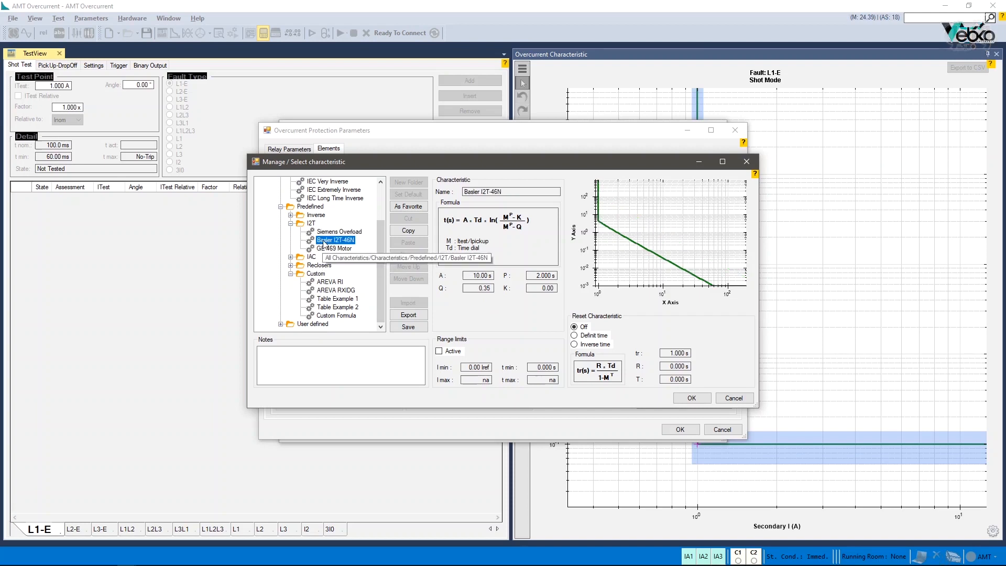
left_click(408, 231)
left_click(312, 324)
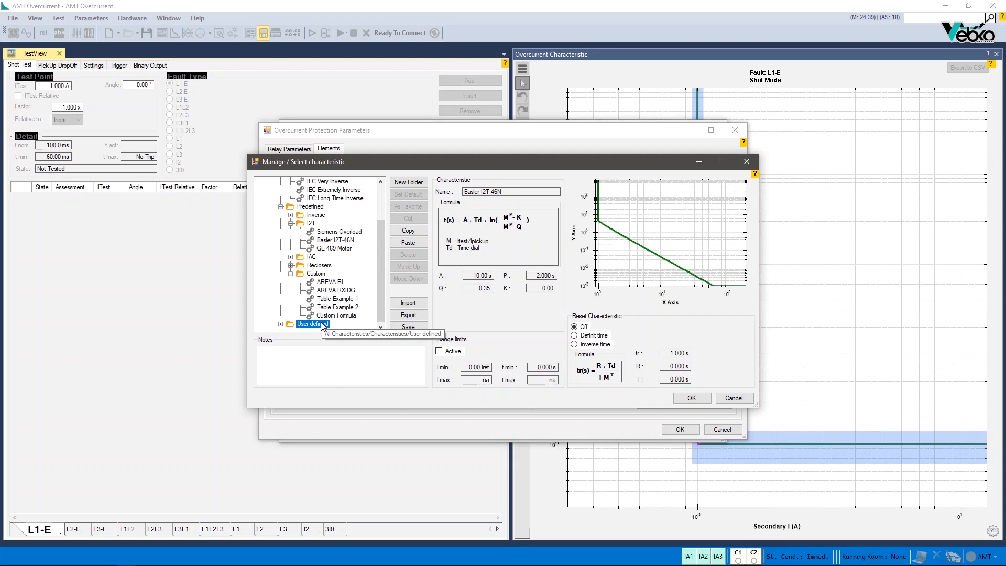
left_click(406, 242)
Step: Select the pasted Basler characteristic in the User defined folder, check its A and P constants, and save it
left_click(338, 323)
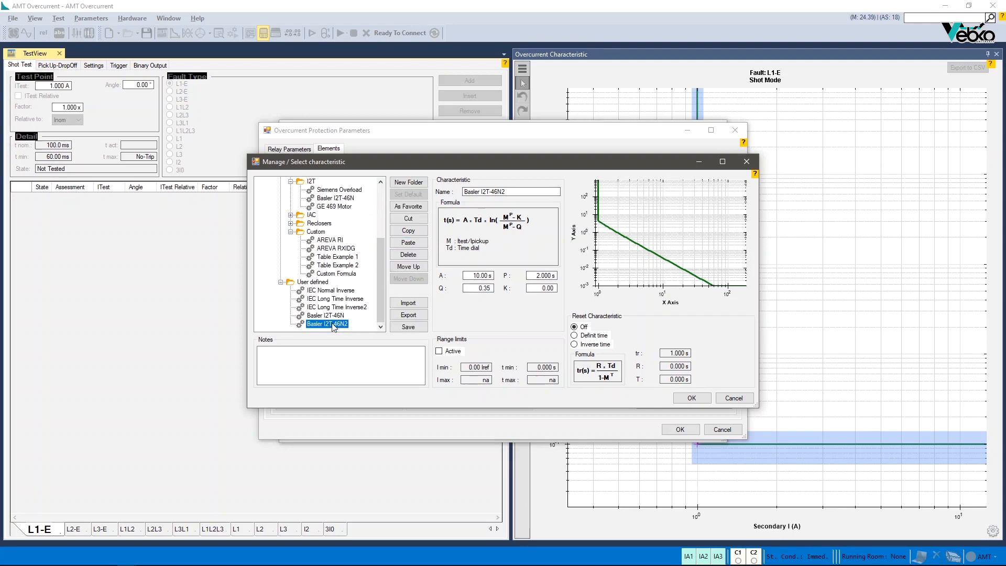
left_click(467, 278)
left_click(534, 276)
left_click(404, 328)
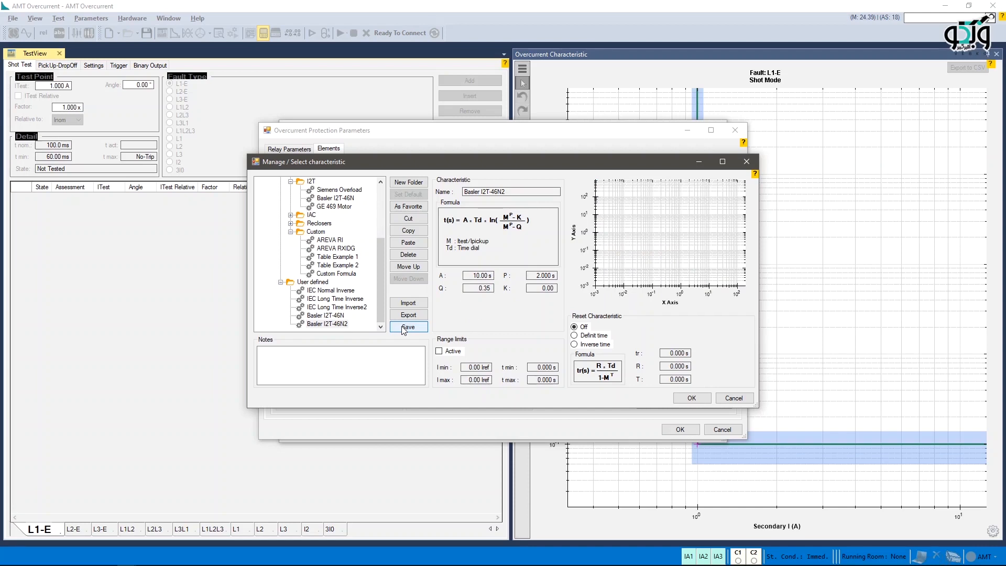
Step: Assign the IEC Normal Inverse tripping characteristic to stage1
left_click_drag(380, 294, 379, 244)
left_click(330, 222)
left_click(691, 398)
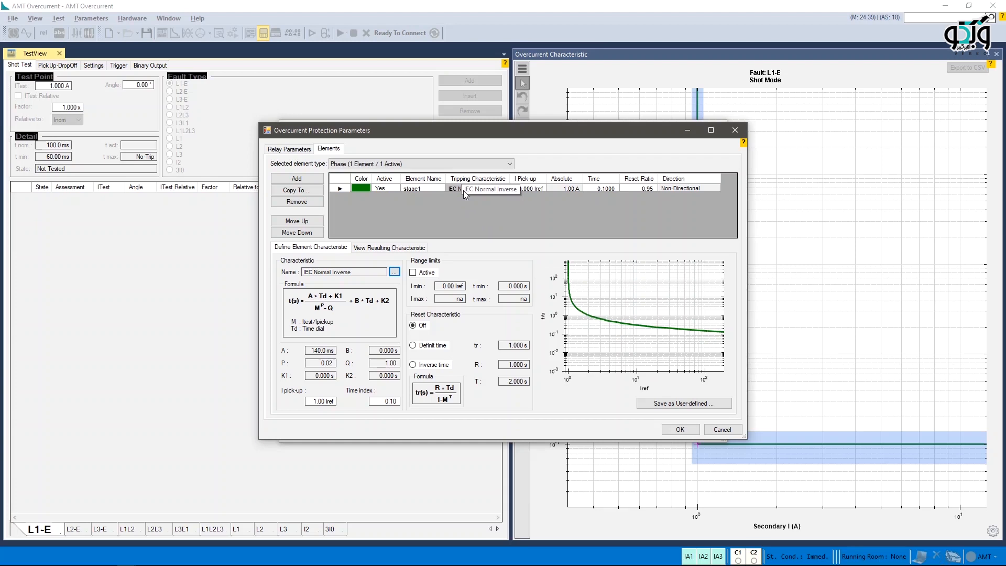
Step: Set stage1's pick-up current to 1.1 Iref and check the corresponding pick-up field and absolute current
left_click(521, 189)
left_click(520, 189)
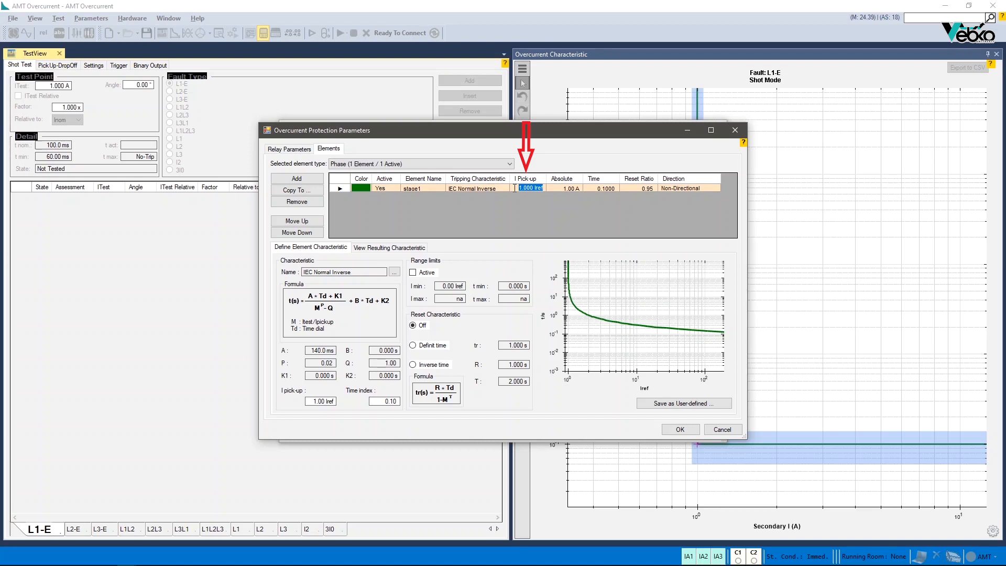
type("1.1")
key("Return")
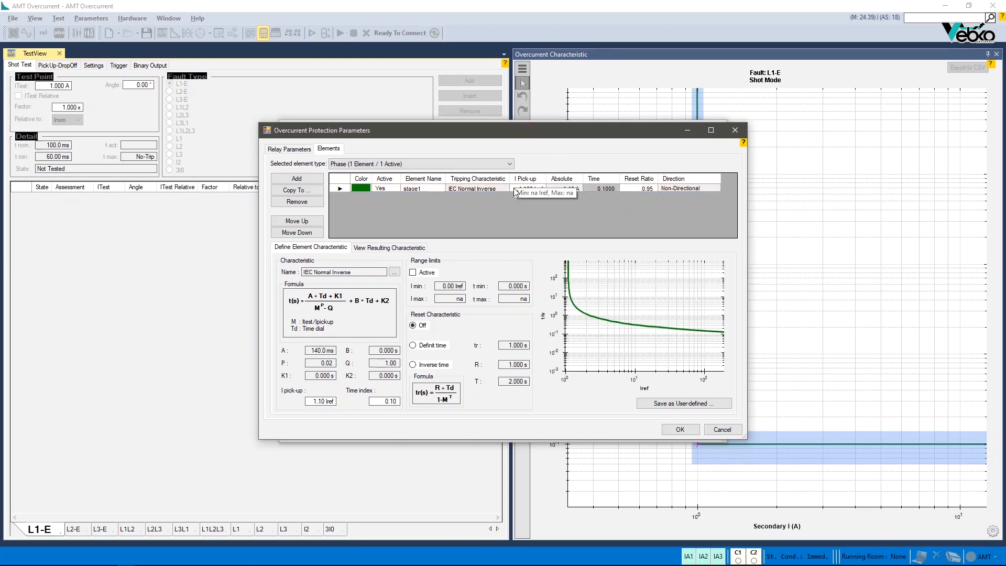
left_click(309, 407)
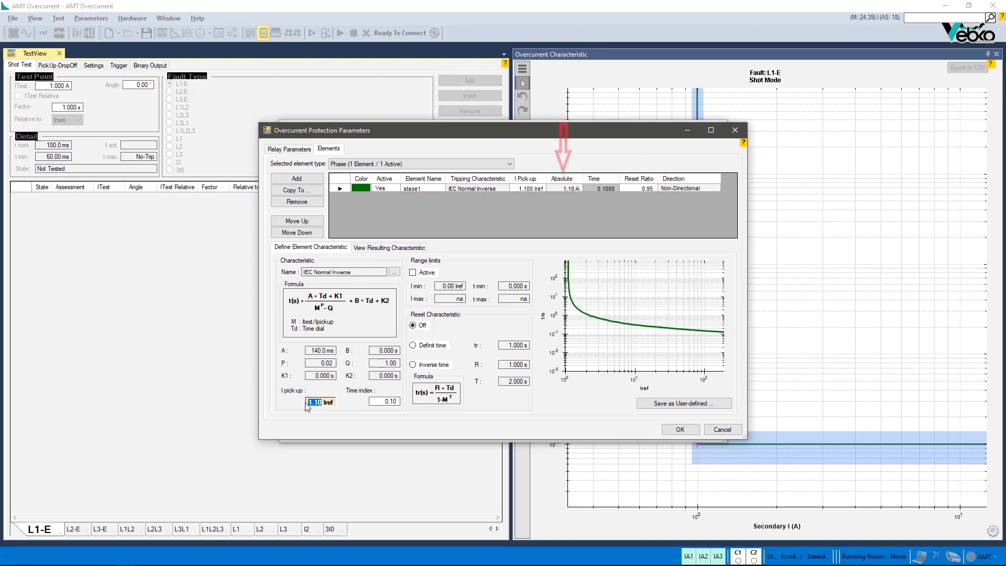
left_click(559, 189)
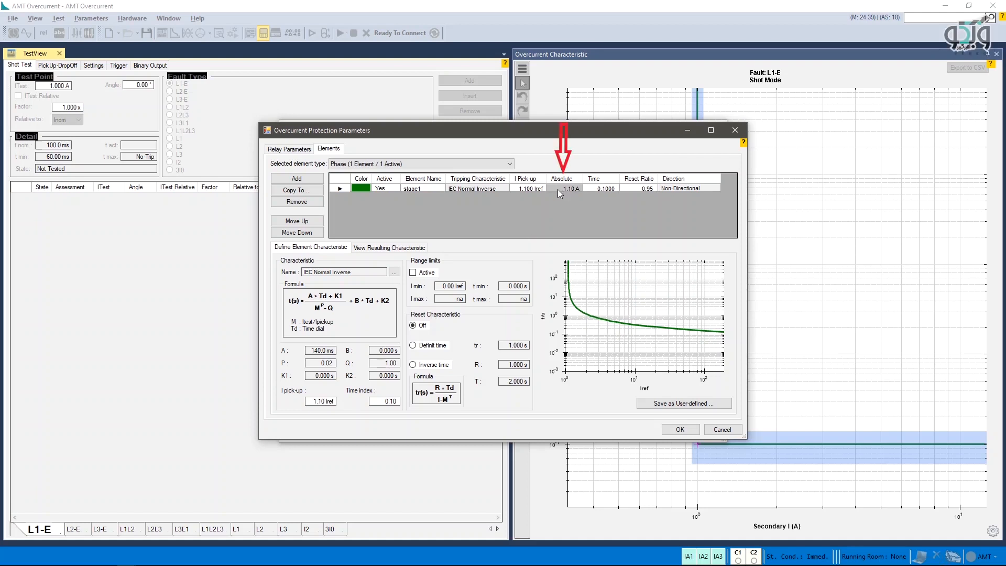
Step: Set the time index of stage1 to 0.5
left_click(591, 190)
left_click(591, 190)
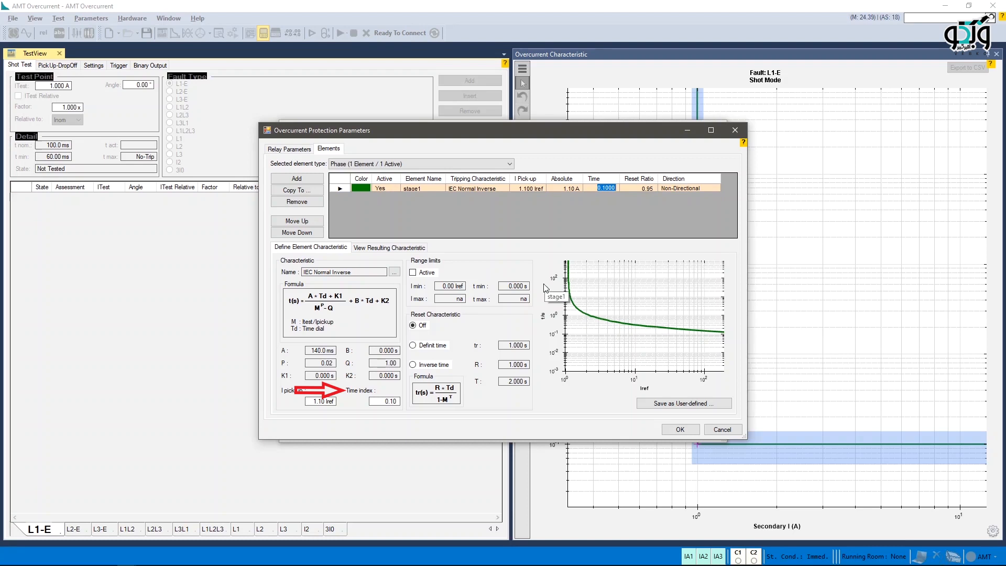
left_click(381, 404)
type("0.5")
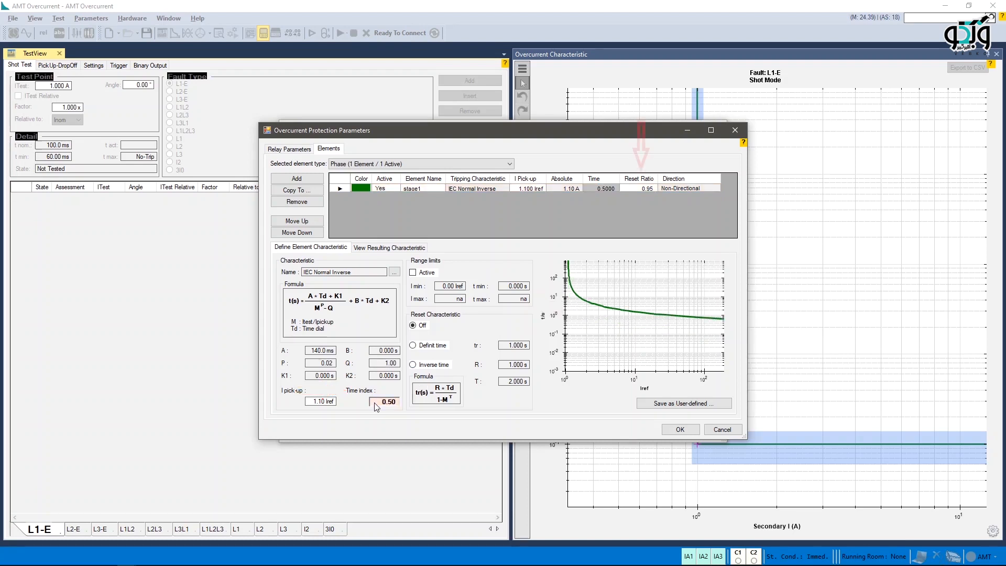
Step: Check the reset ratio and direction settings of stage1
left_click(633, 189)
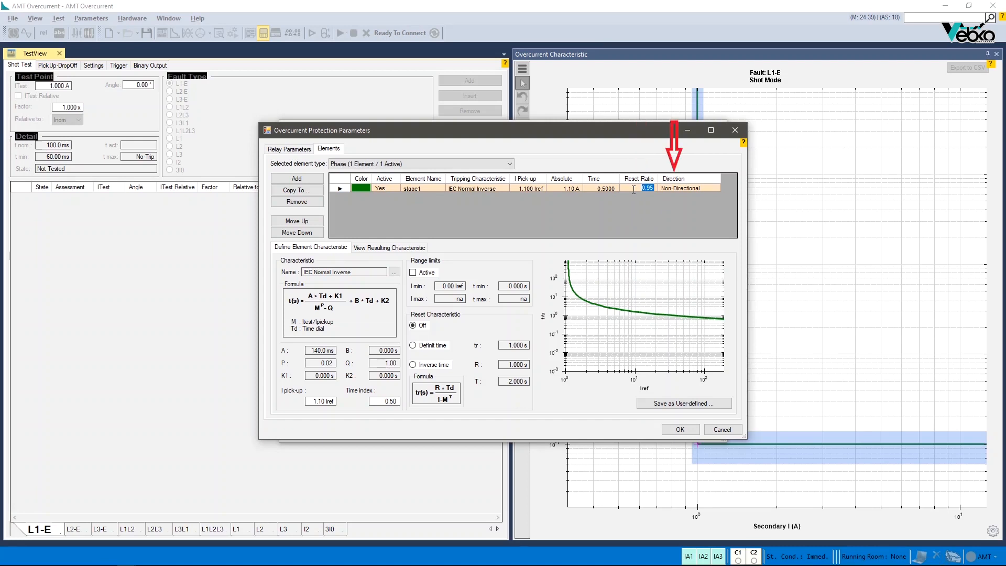
left_click(674, 188)
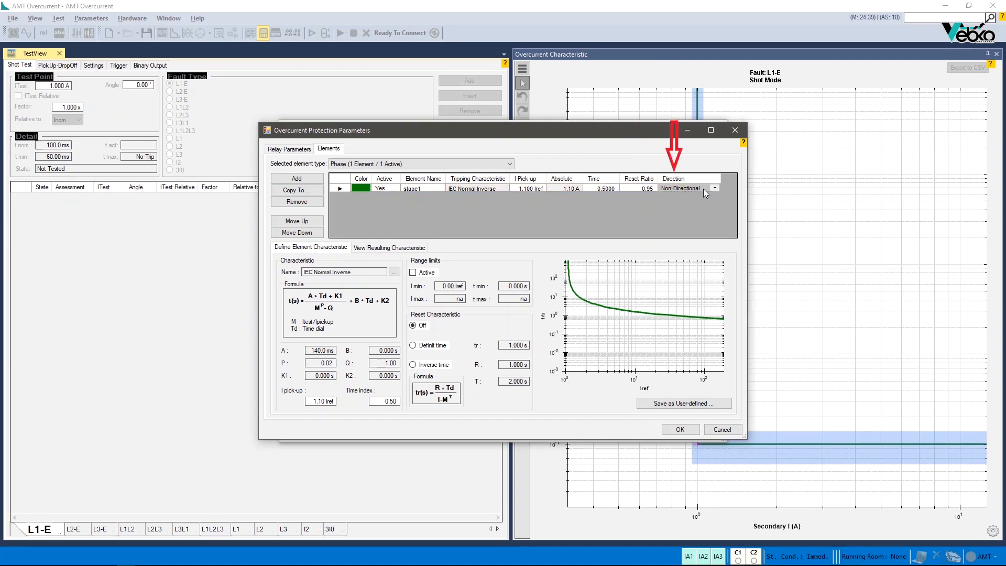